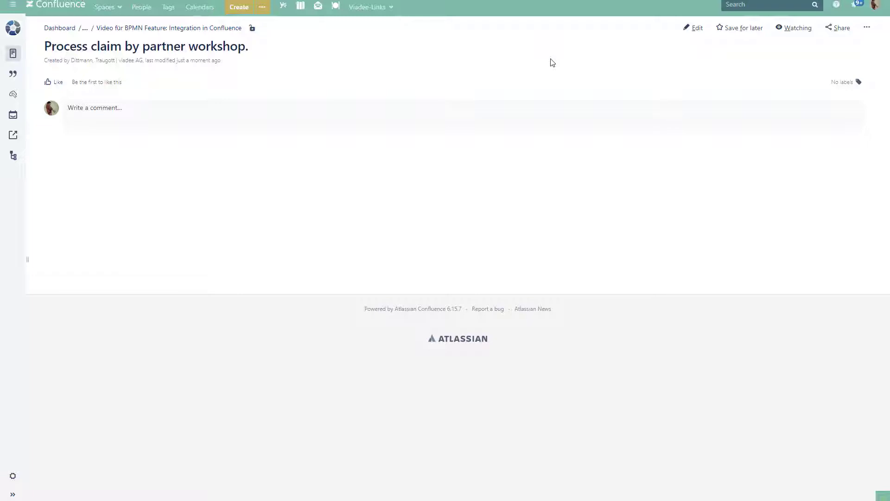
# Edit the page and insert a new BPMN diagram named 'Process claim by partner workshop'
pyautogui.click(693, 29)
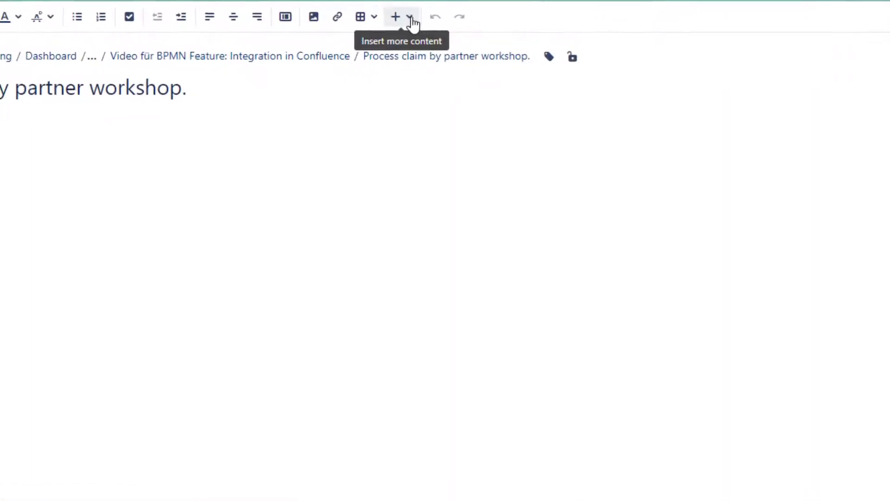
pyautogui.click(412, 19)
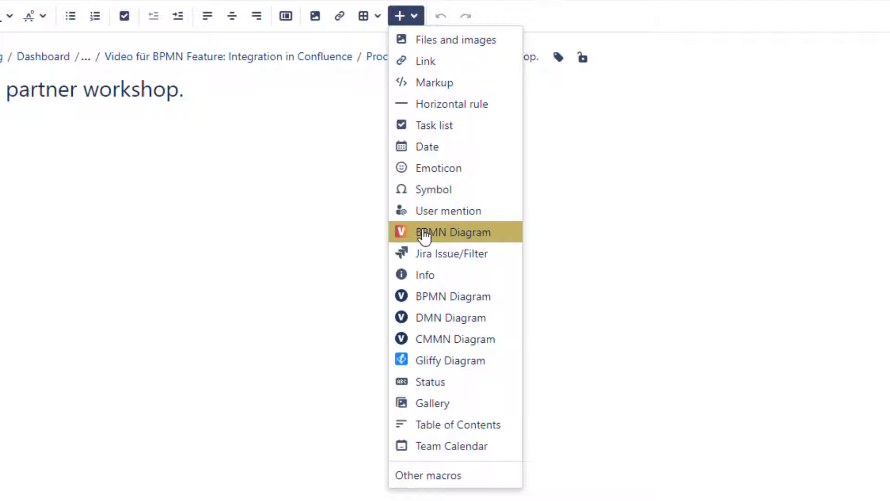
pyautogui.click(425, 235)
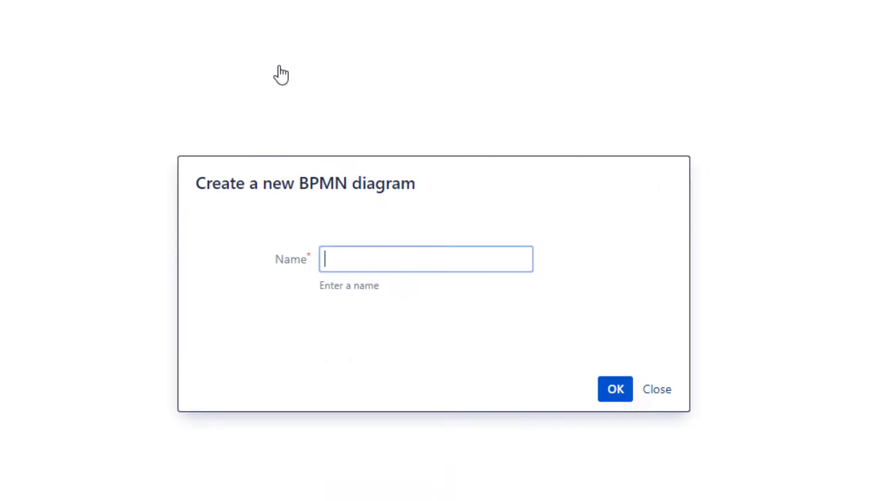
pyautogui.write('Process claim by ')
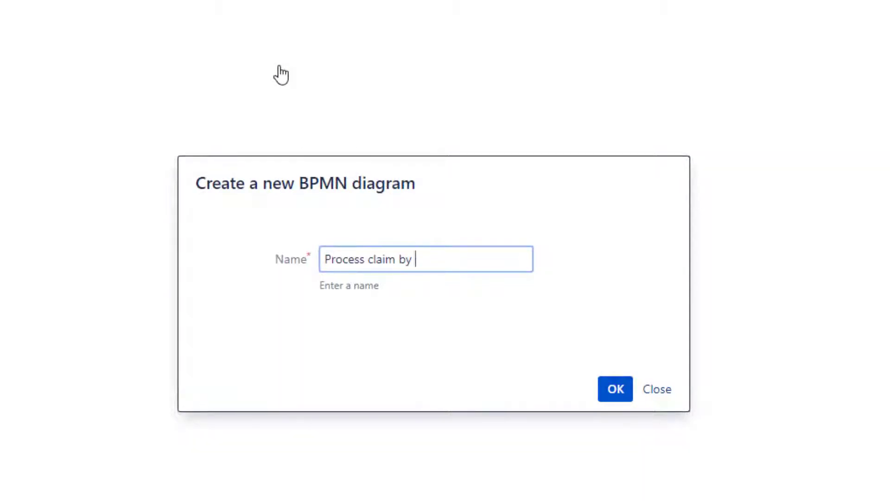
pyautogui.write('partner workshop')
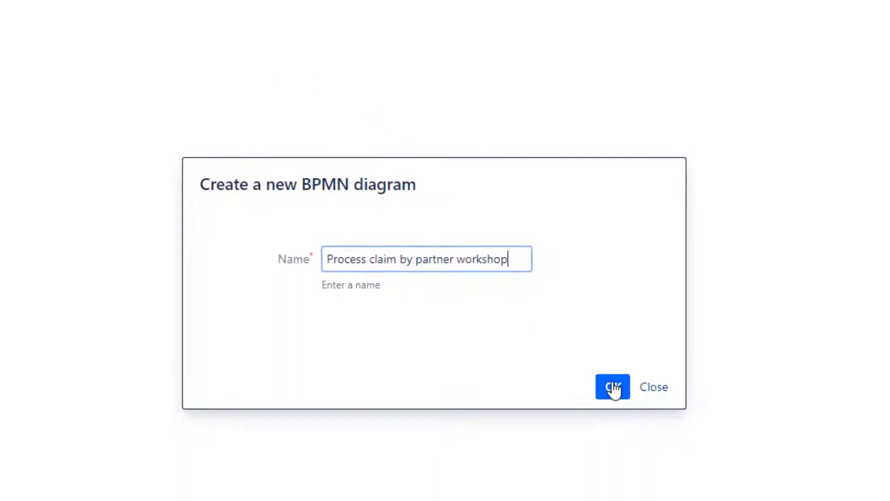
# Insert the BPMN macro and paste the Broken glass process info table above it
pyautogui.click(613, 387)
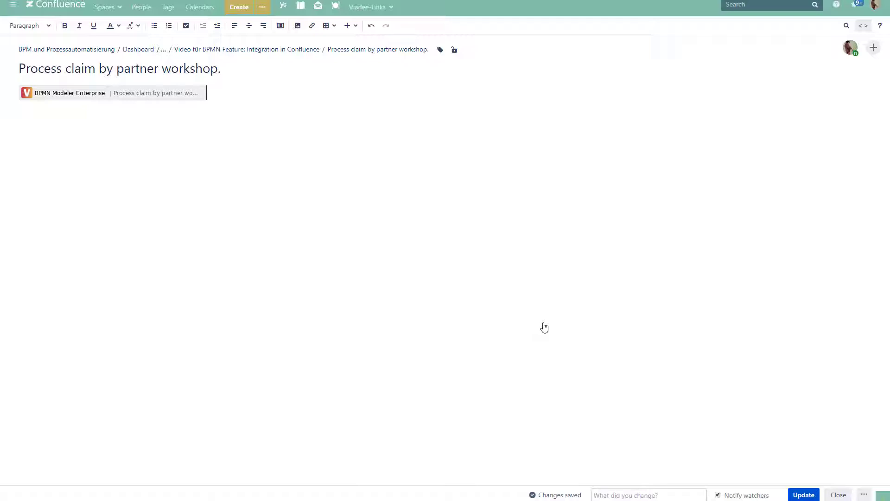
pyautogui.press('Return')
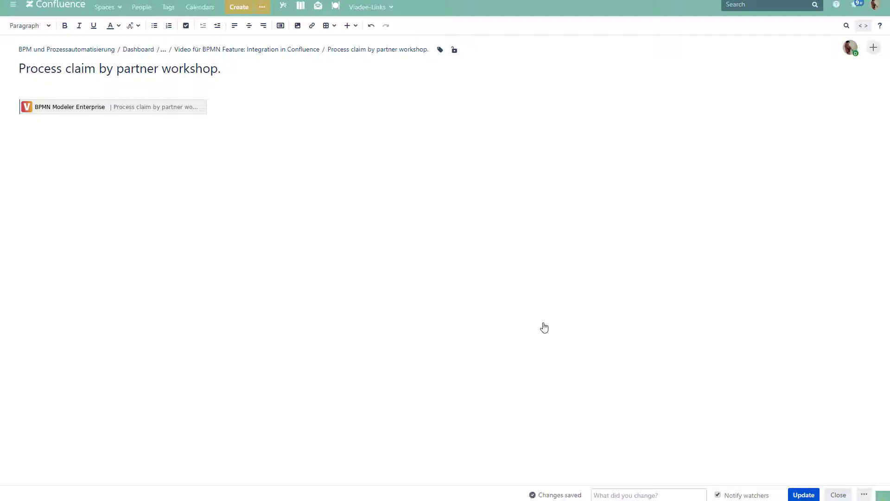
pyautogui.hotkey('ctrl', 'v')
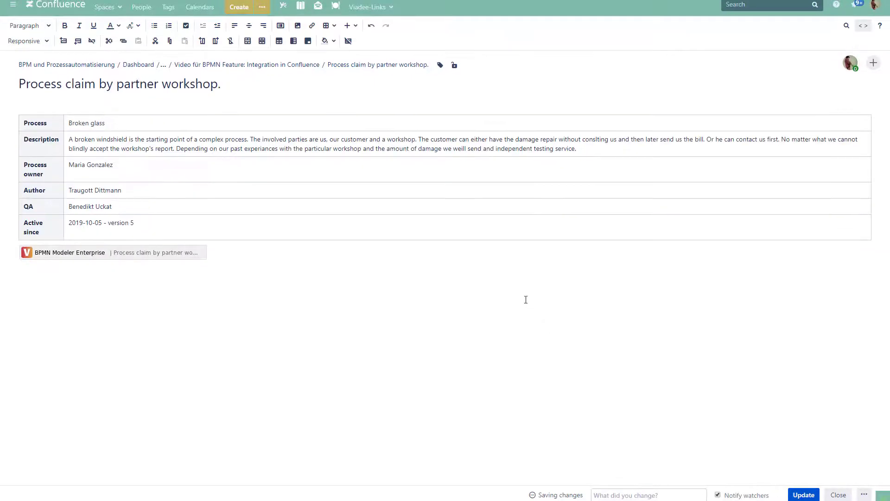
# Publish the page, then draw the claim process tasks in the diagram and save version 2
pyautogui.click(798, 494)
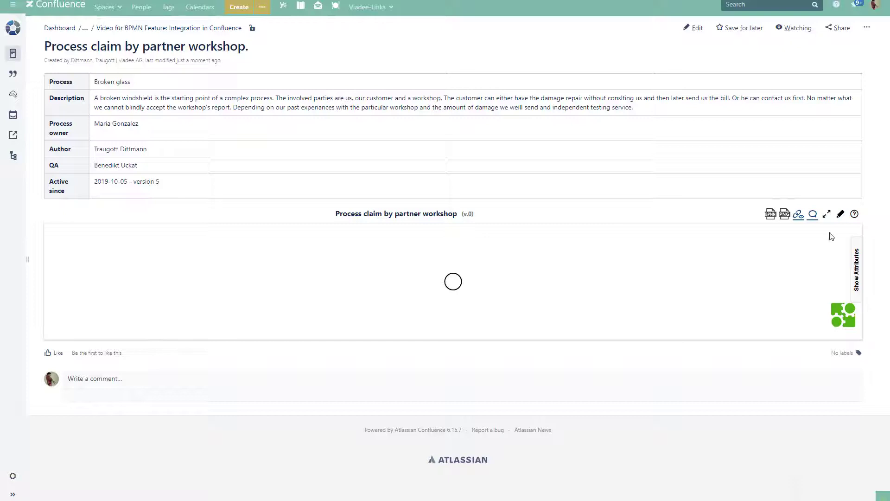
pyautogui.click(841, 215)
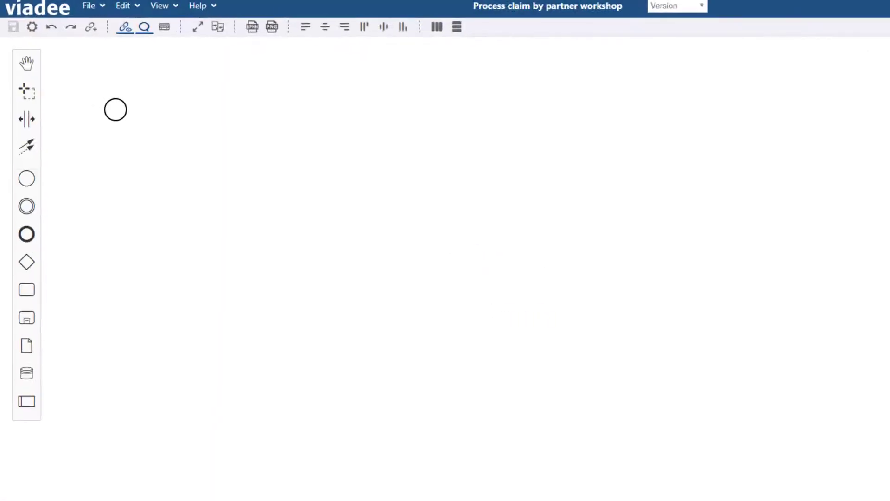
pyautogui.moveTo(42, 343); pyautogui.dragTo(319, 134)
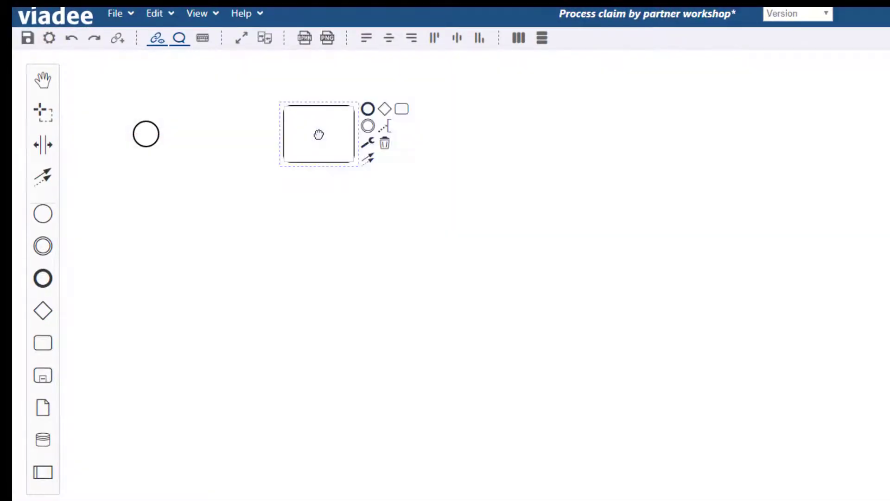
pyautogui.write('Perform re')
pyautogui.write('pair')
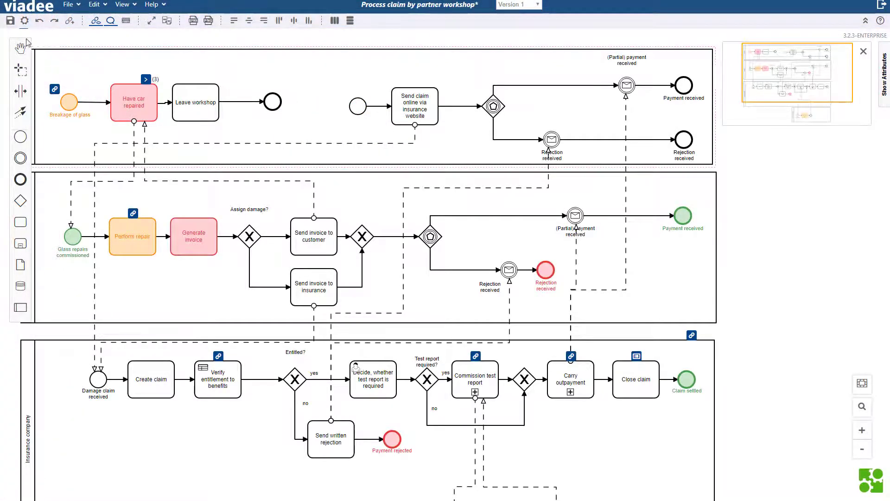
pyautogui.click(9, 22)
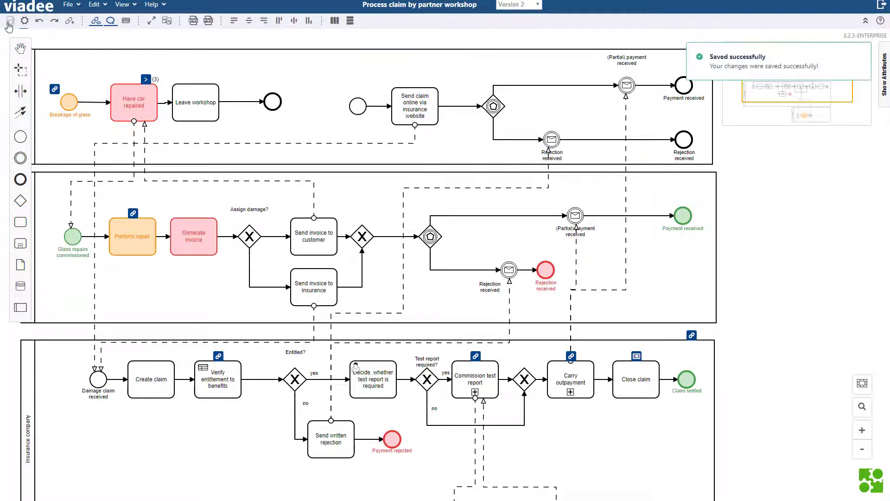
# Show the page's attachments with the .bpmn file expanded to versions 1 and 2
pyautogui.click(879, 3)
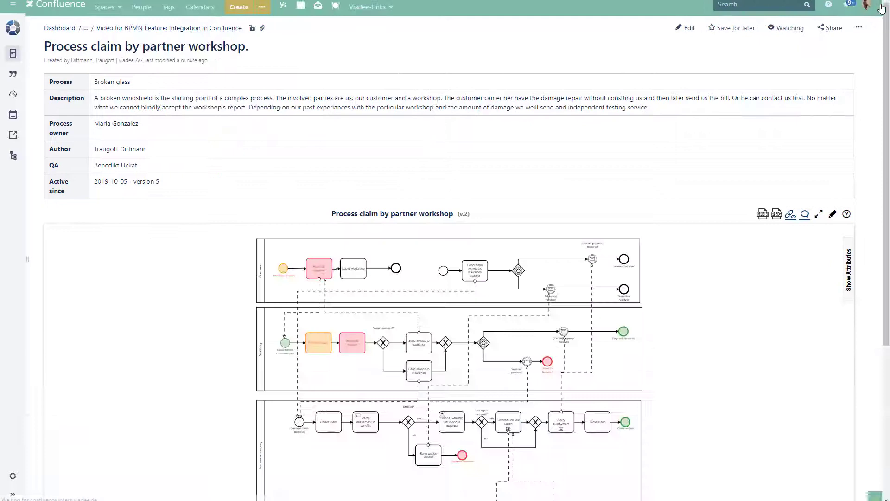
pyautogui.click(859, 27)
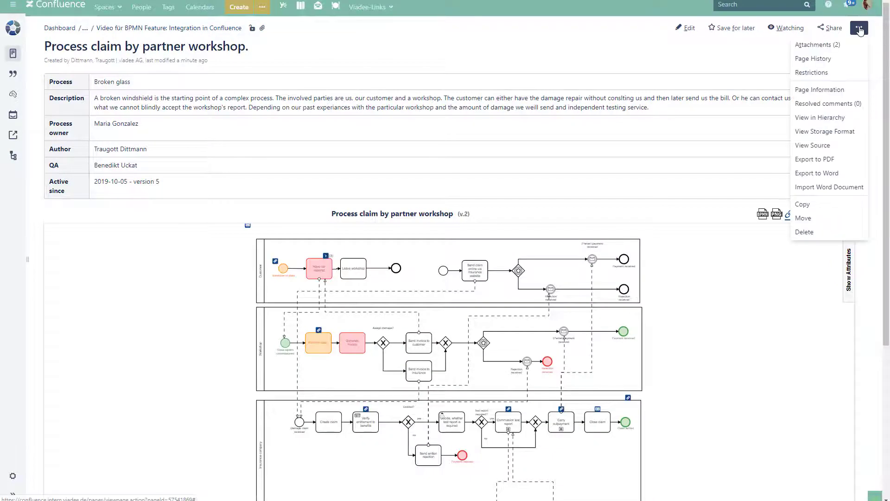
pyautogui.click(839, 45)
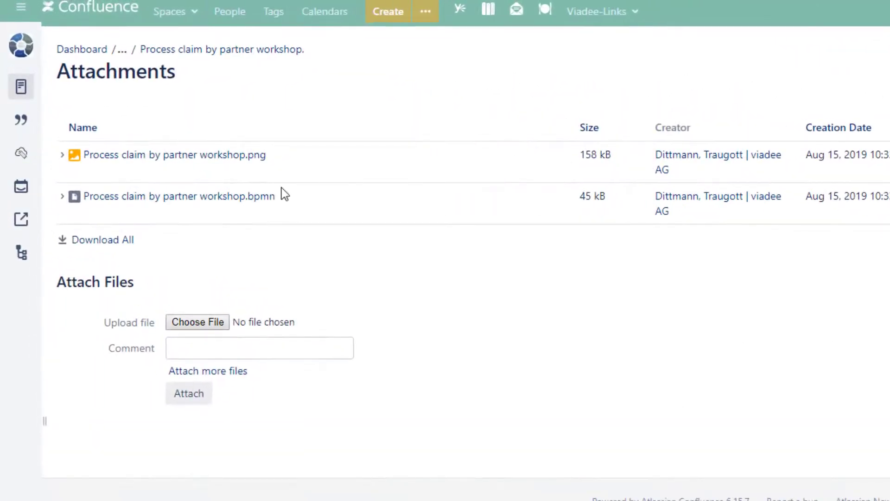
pyautogui.click(61, 196)
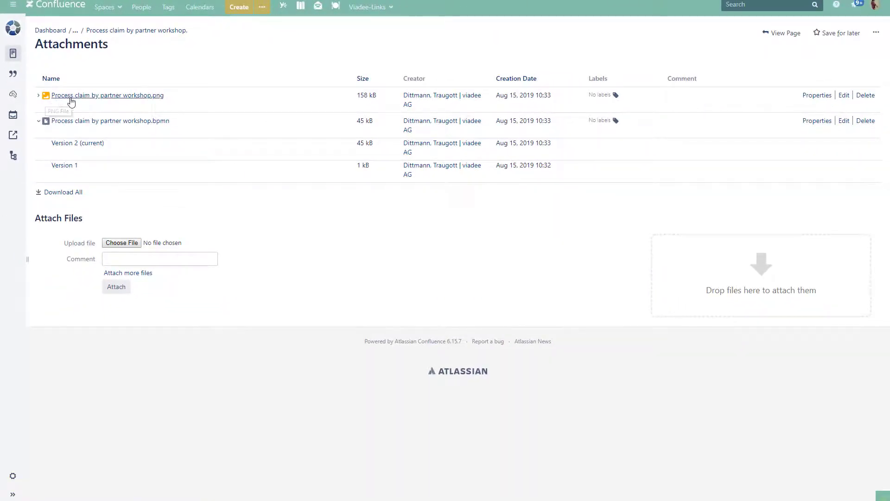
# Export the page to PDF and save the file to Downloads
pyautogui.click(778, 39)
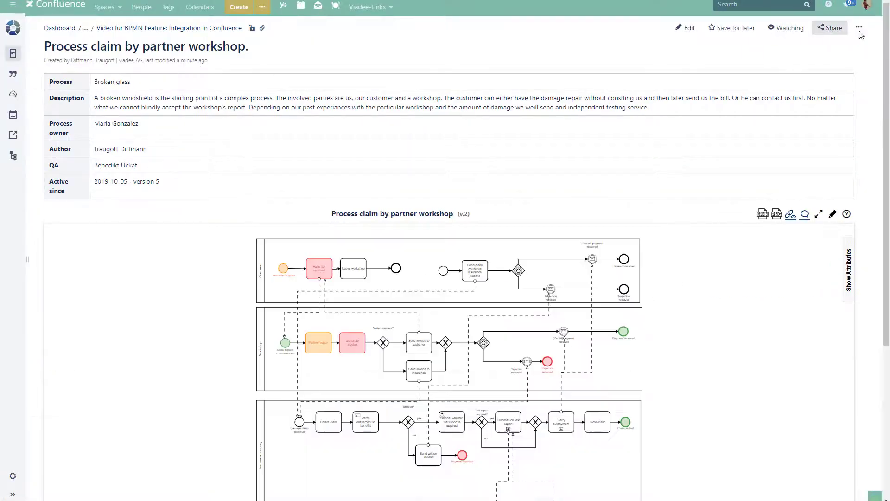
pyautogui.click(860, 29)
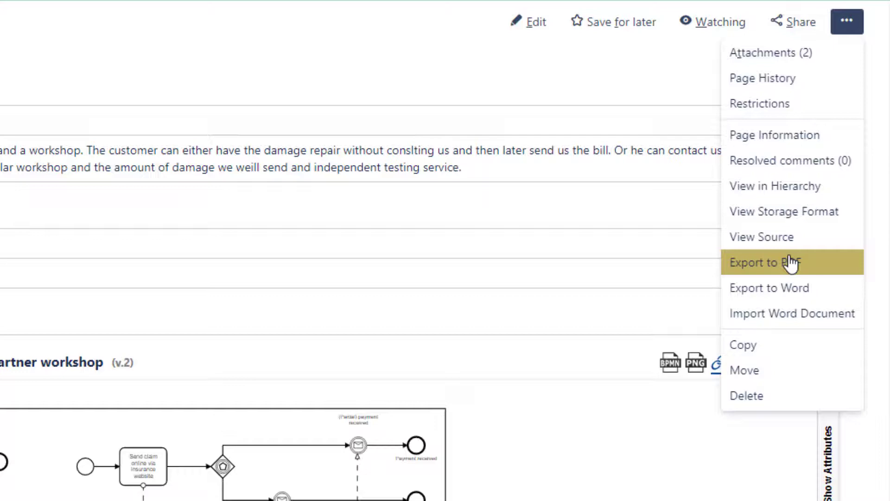
pyautogui.click(800, 161)
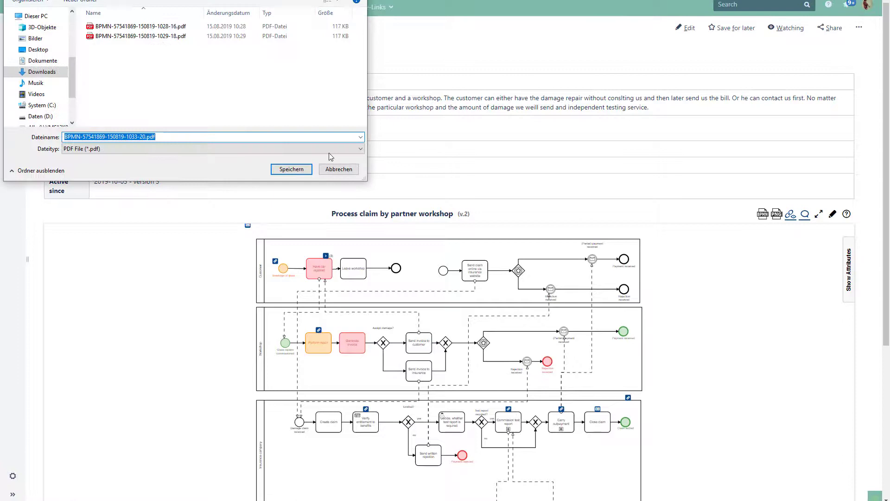
pyautogui.click(282, 171)
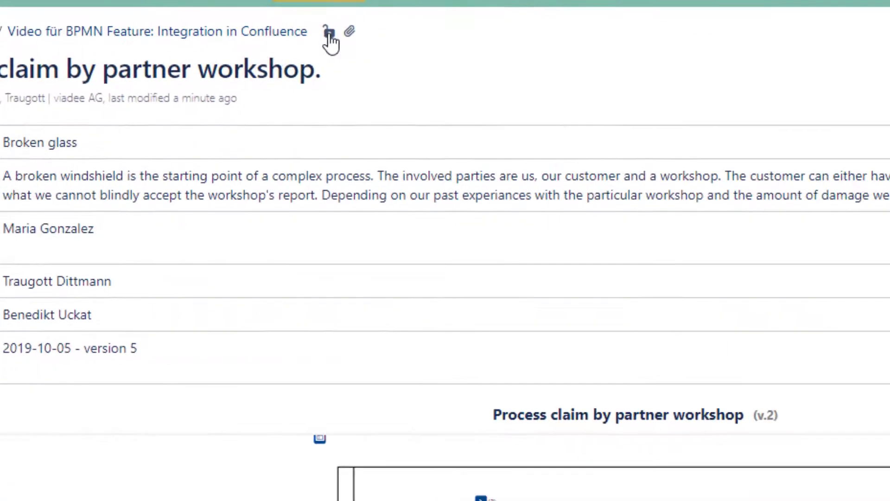
# Apply the 'Editing restricted' page restriction so everyone views but only the creator edits
pyautogui.click(535, 63)
pyautogui.click(289, 111)
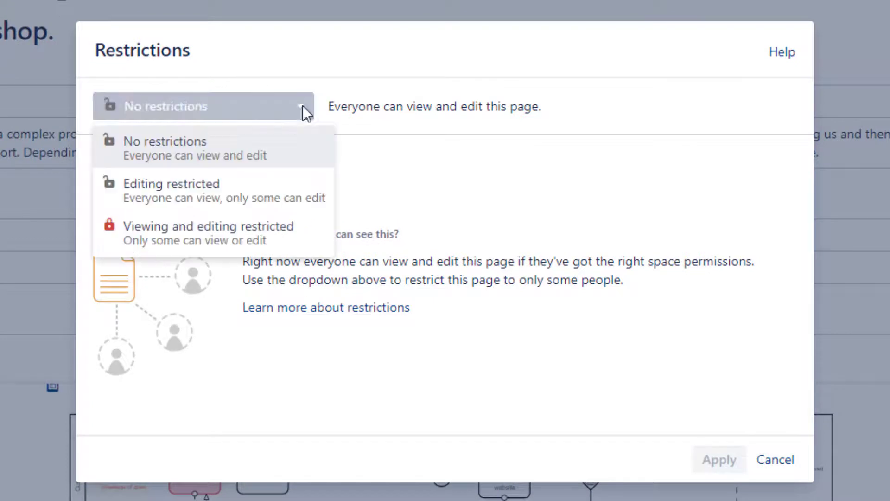
pyautogui.click(279, 200)
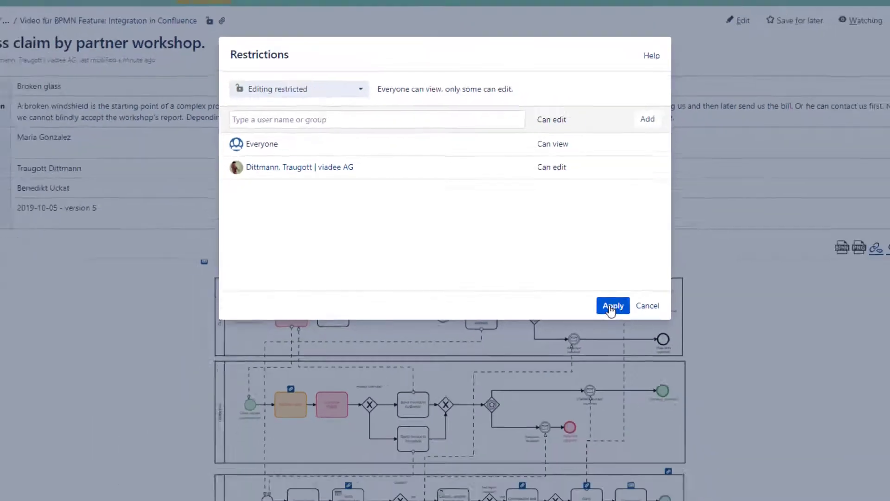
pyautogui.click(611, 307)
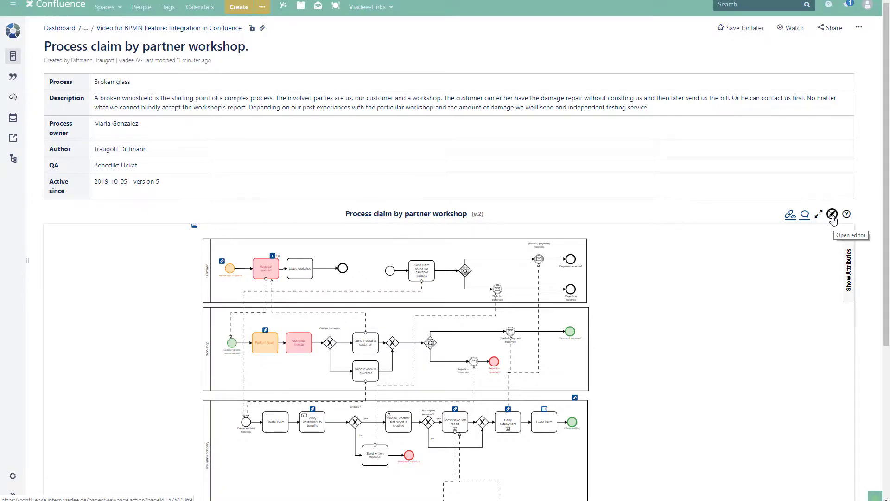
# Try opening the diagram editor, which reports a space-restrictions notice
pyautogui.click(833, 214)
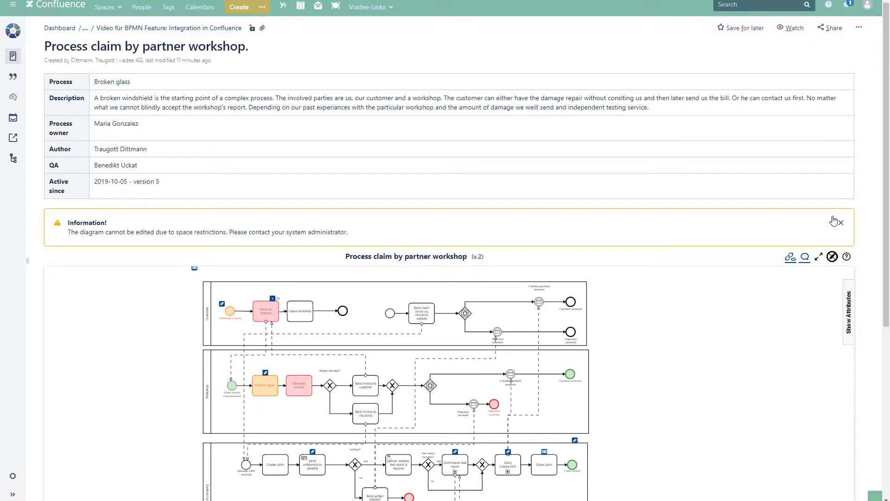